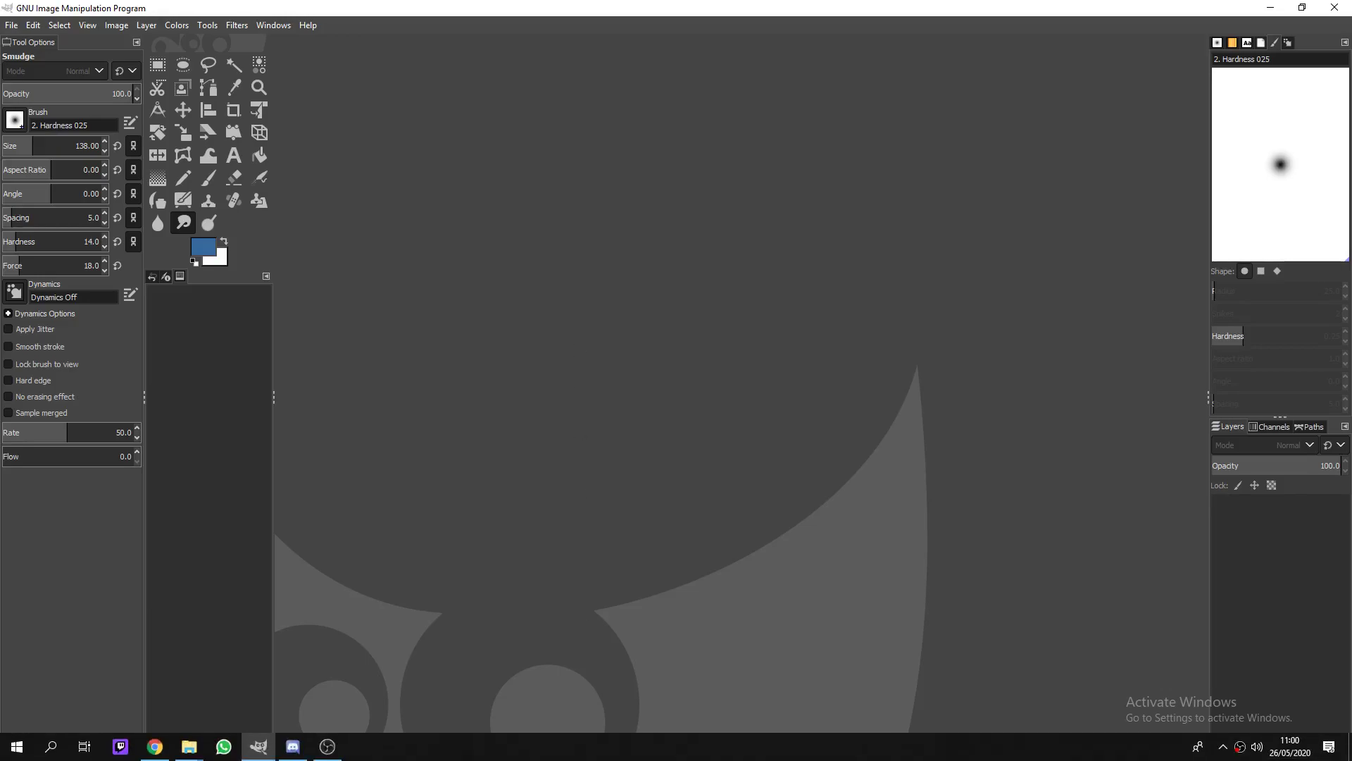
# Load the Unsplash skyline JPG from the Downloads folder into GIMP, converting it to the built-in sRGB working space.
pyautogui.moveTo(189, 746)
pyautogui.click(209, 675)
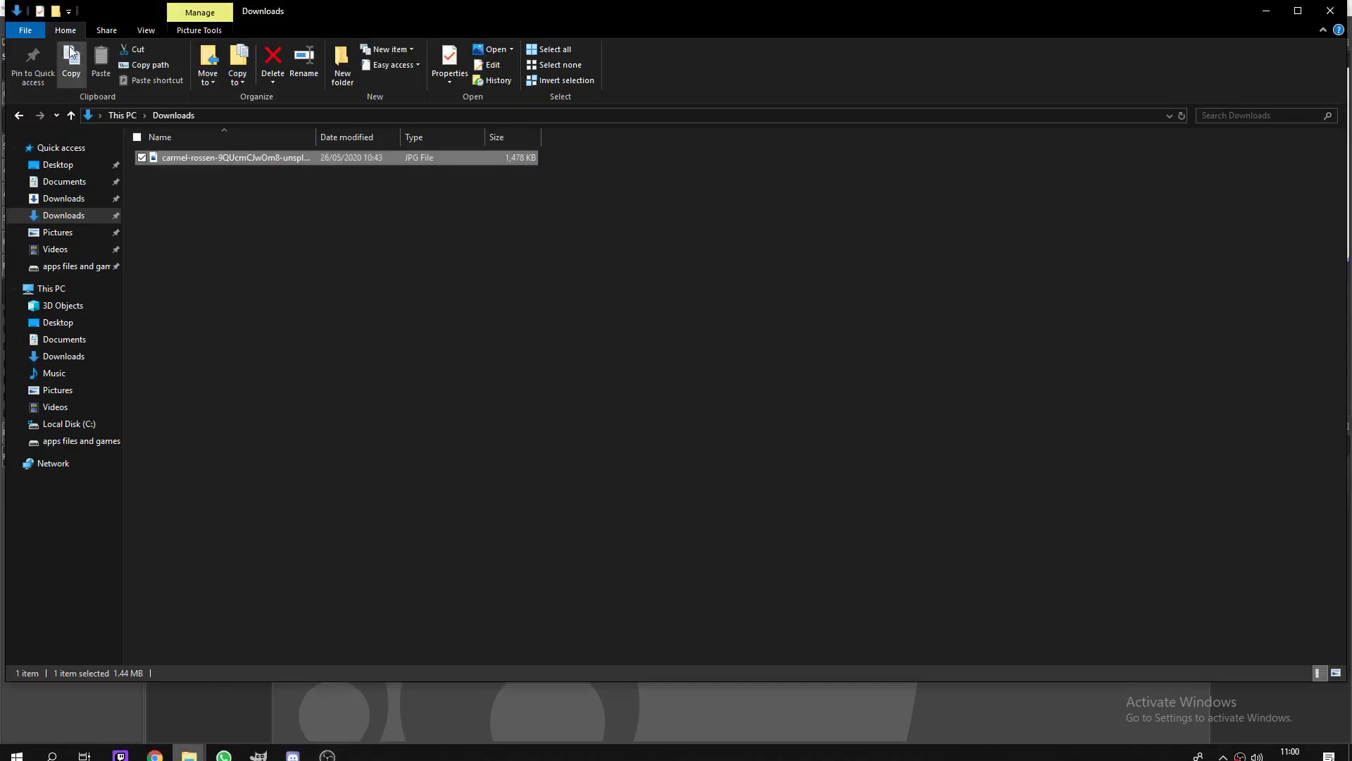
pyautogui.moveTo(171, 156); pyautogui.dragTo(517, 689)
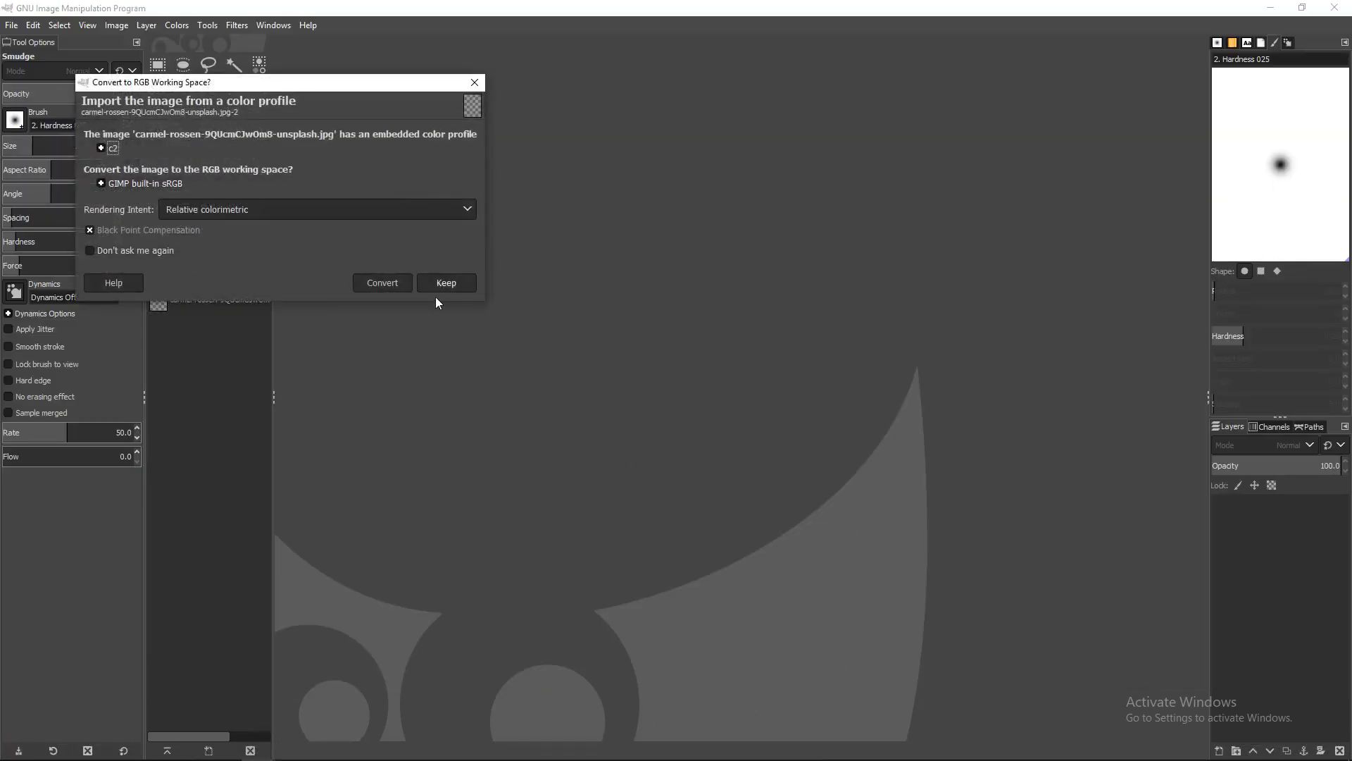
pyautogui.click(407, 282)
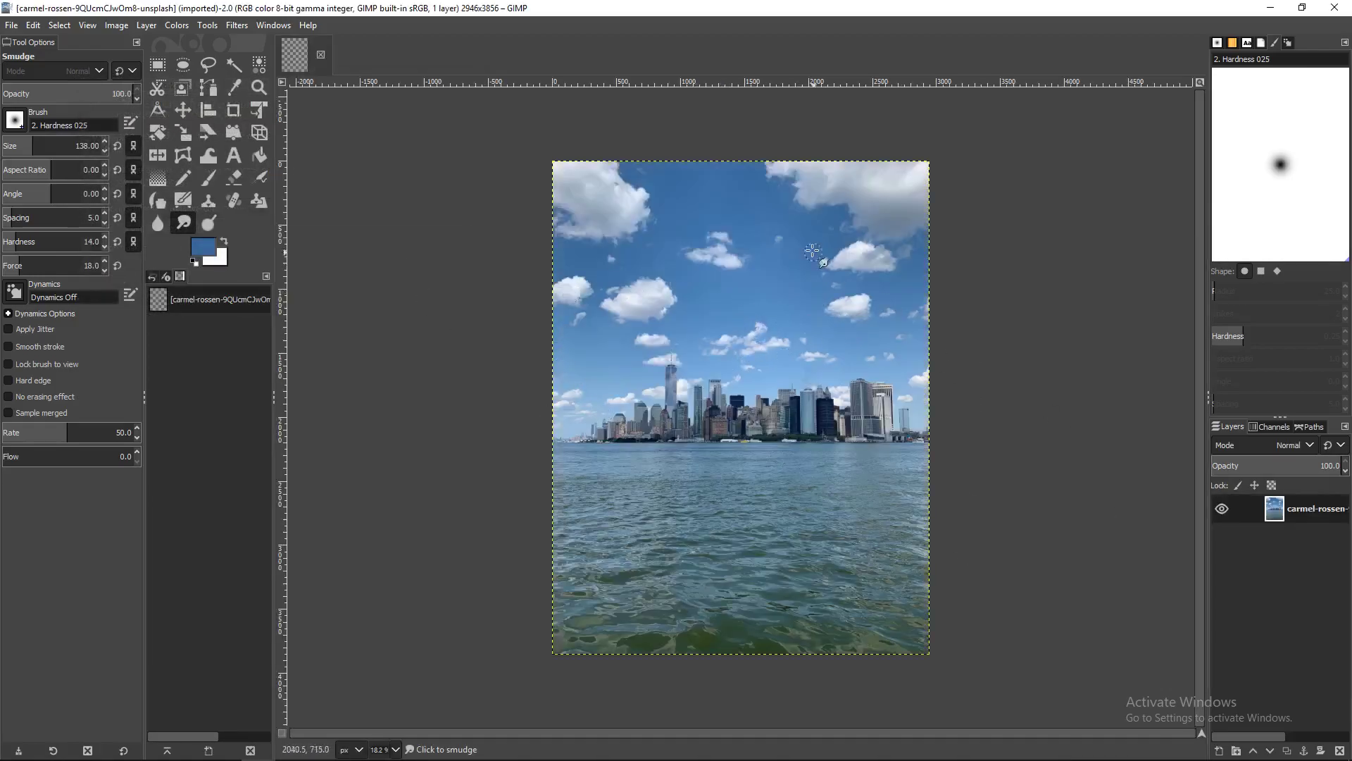
# Add an alpha channel to the photo layer and apply the Polar Coordinates distortion with Map from top turned off.
pyautogui.rightClick(1317, 517)
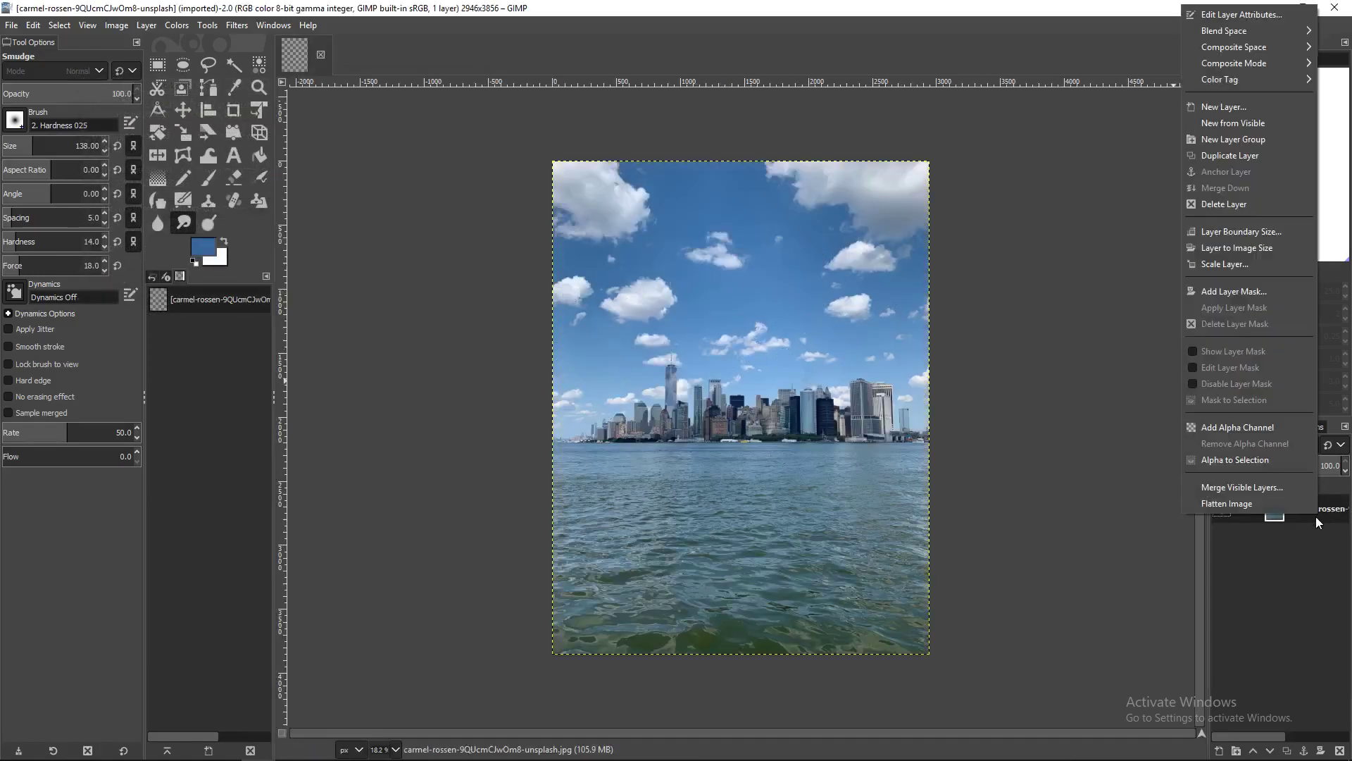
pyautogui.click(1238, 429)
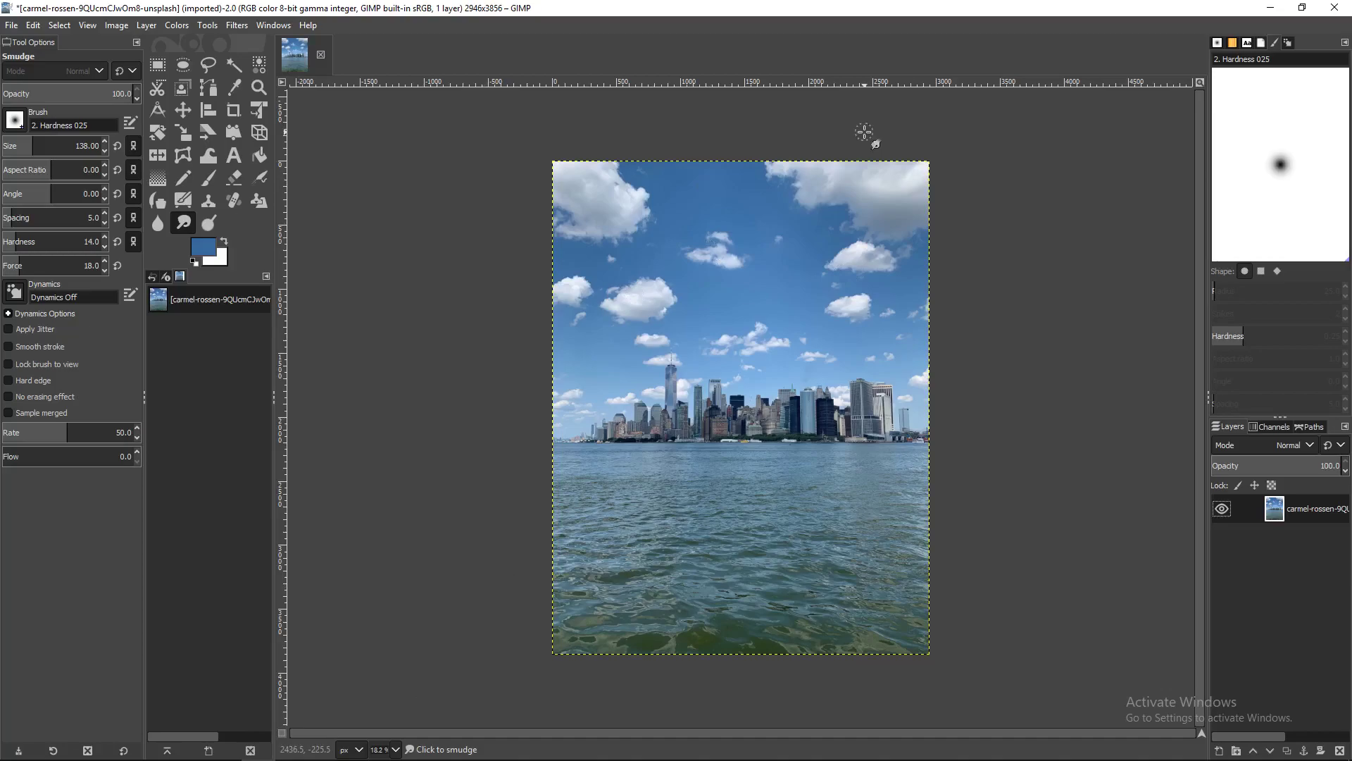
pyautogui.click(237, 26)
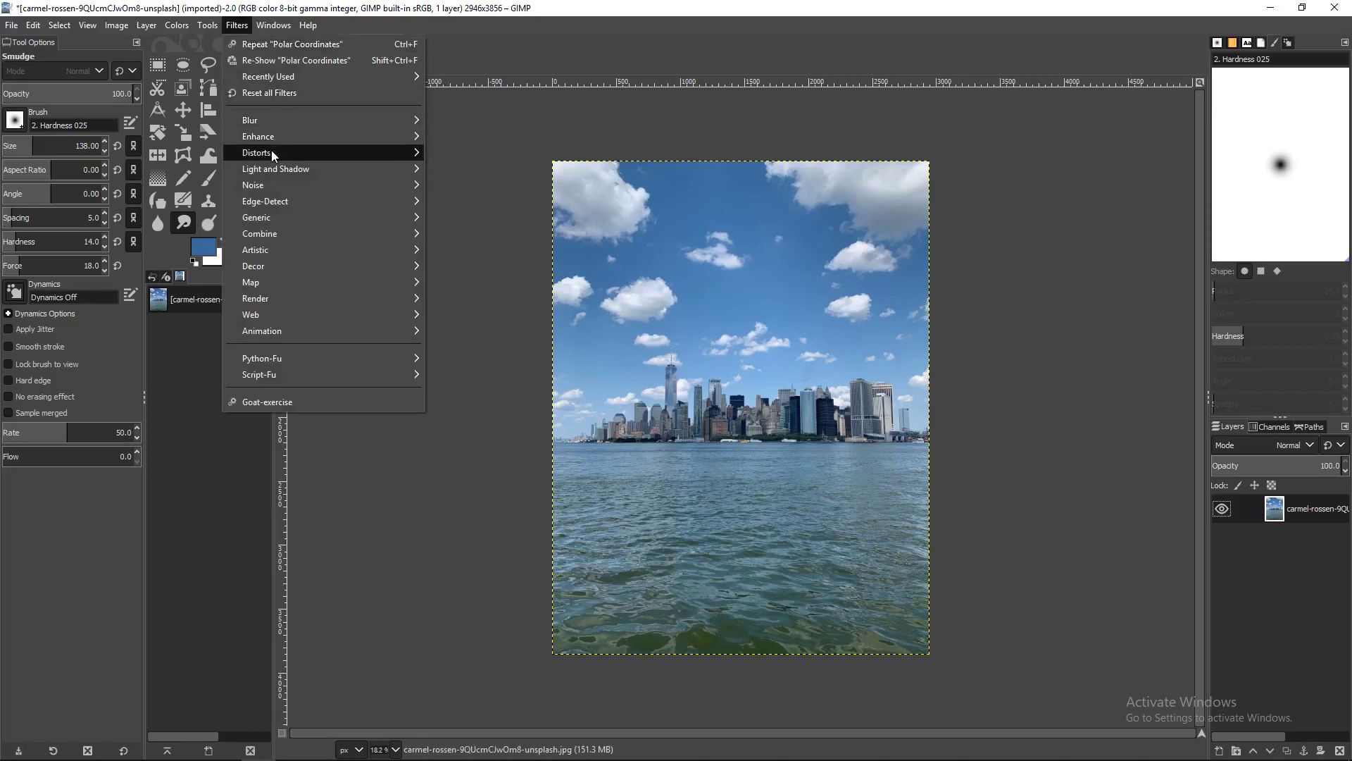
pyautogui.moveTo(272, 152)
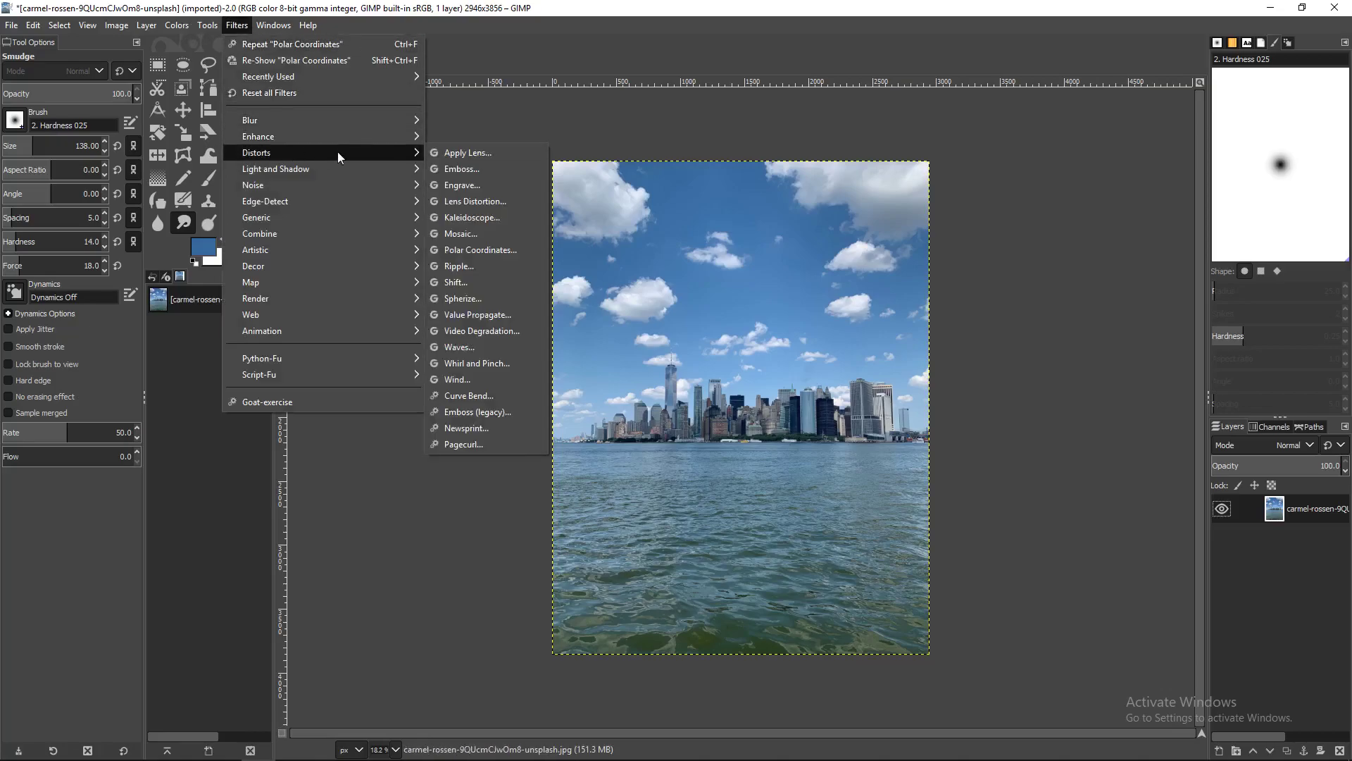
pyautogui.click(503, 248)
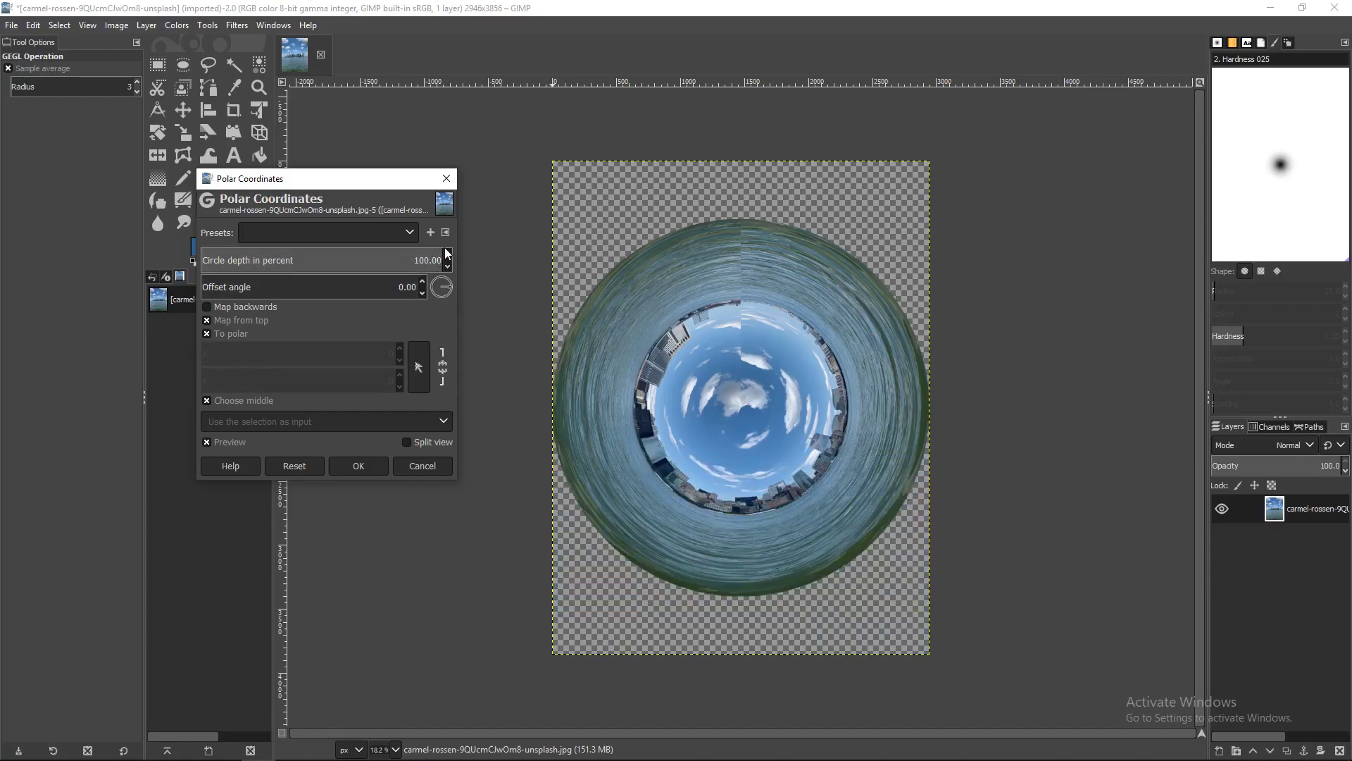
pyautogui.click(243, 322)
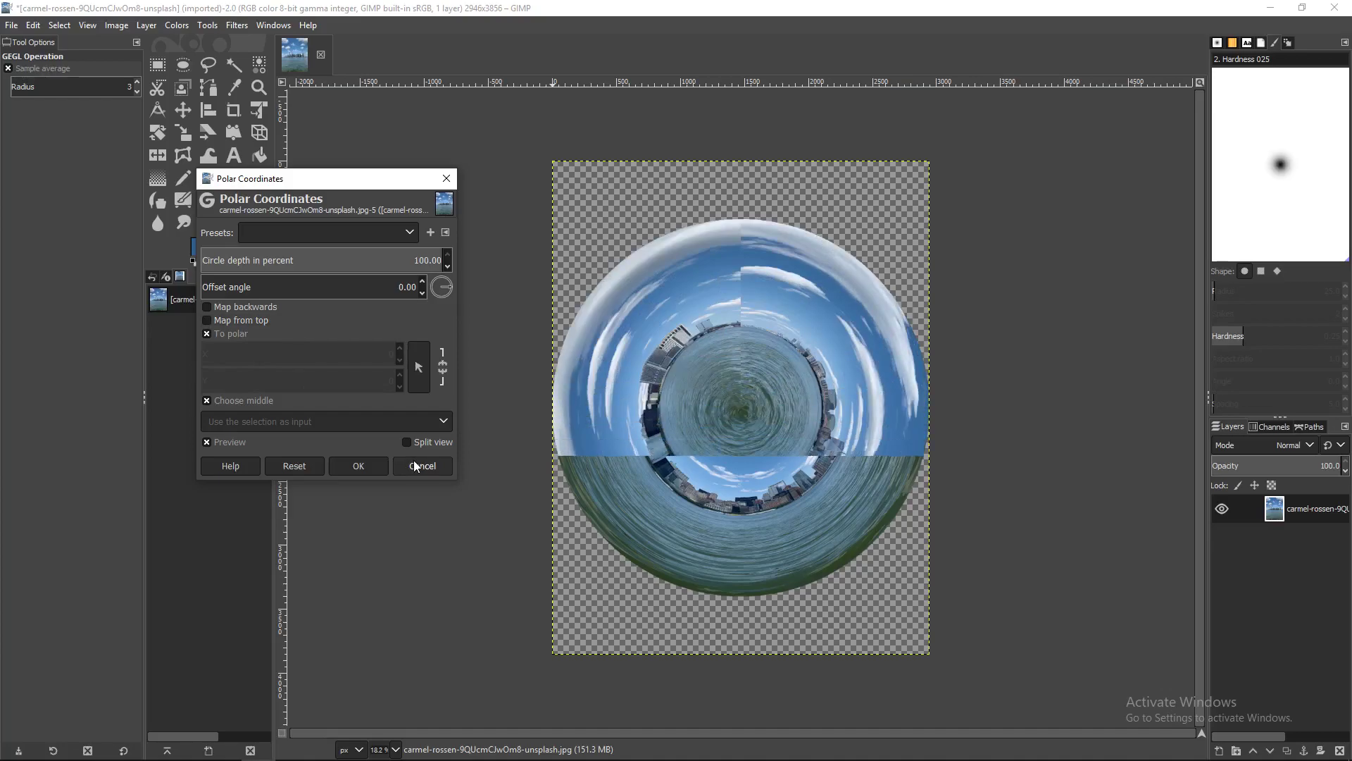
pyautogui.click(359, 460)
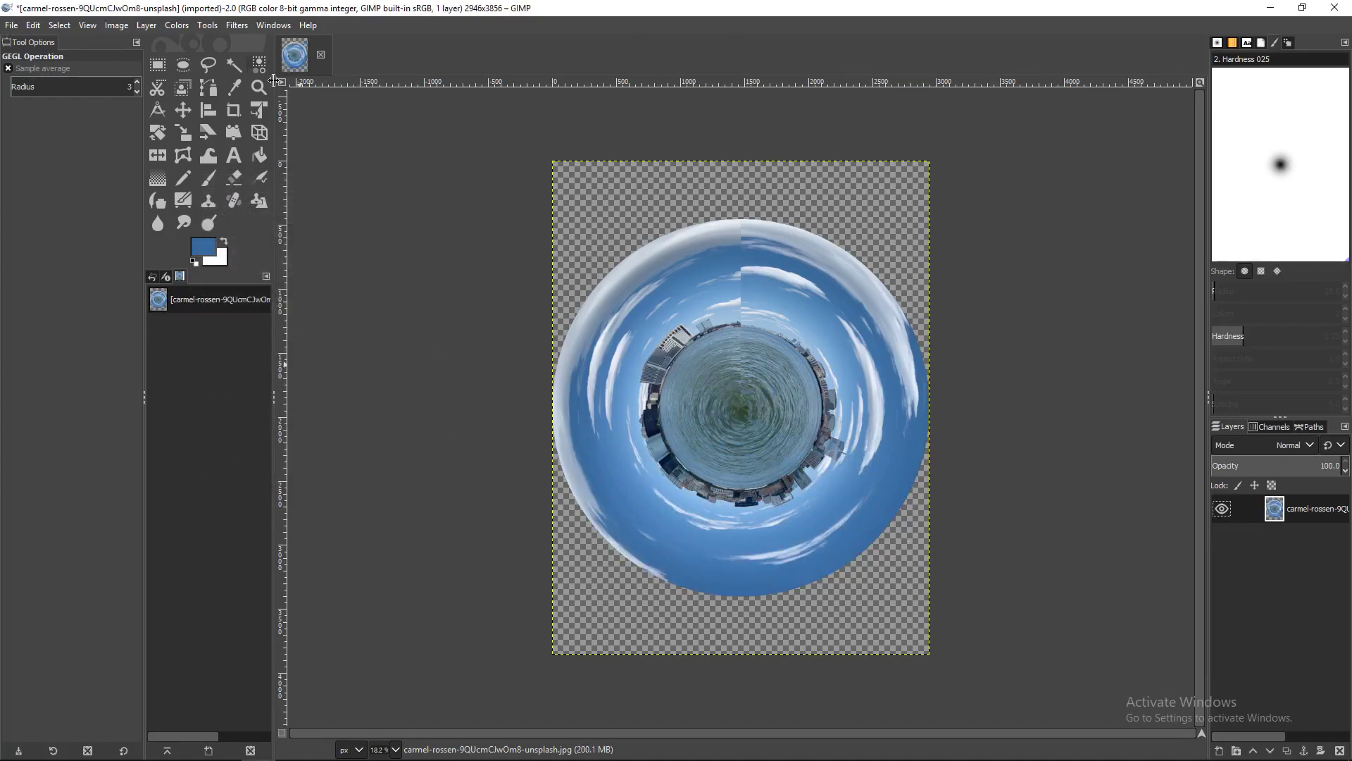
# Create a new layer filled with the blue foreground color and place it beneath the photo layer.
pyautogui.click(234, 87)
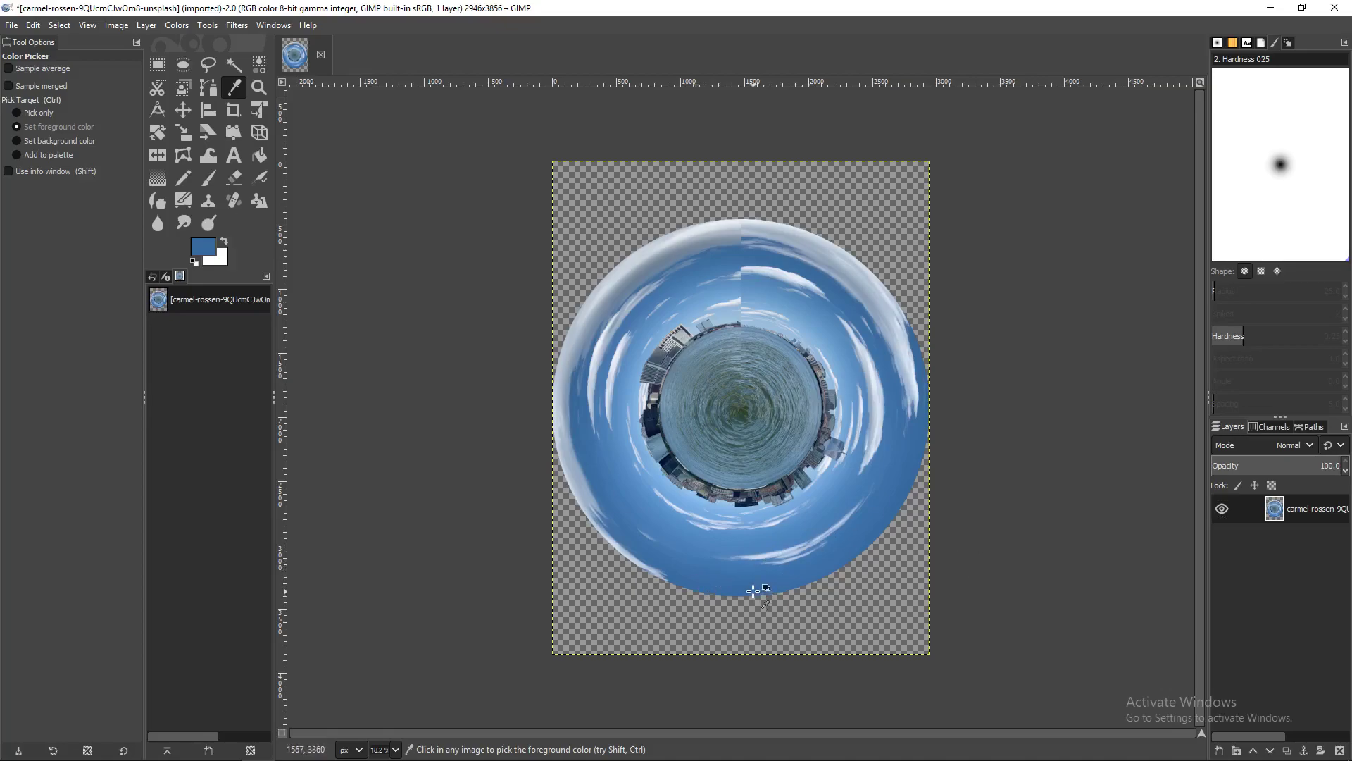
pyautogui.click(1222, 750)
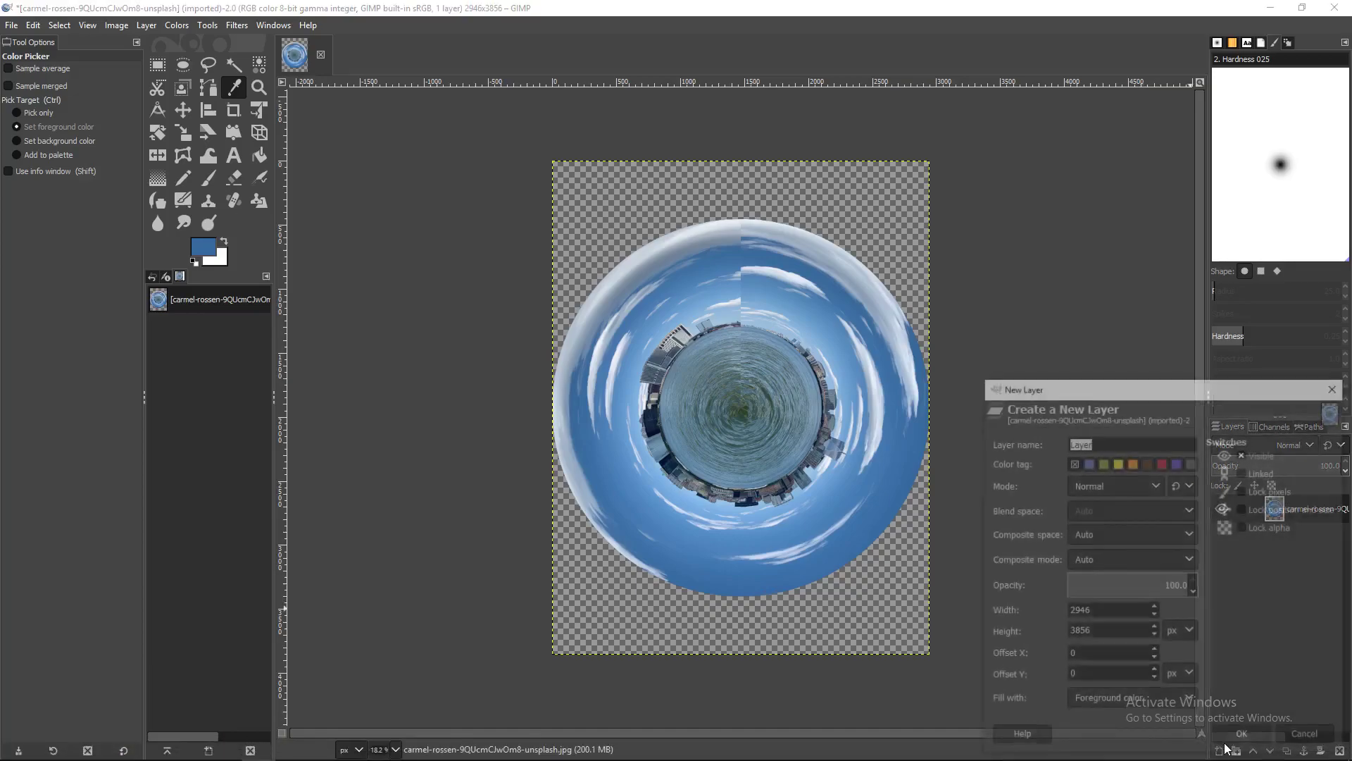
pyautogui.click(1137, 704)
pyautogui.press('Escape')
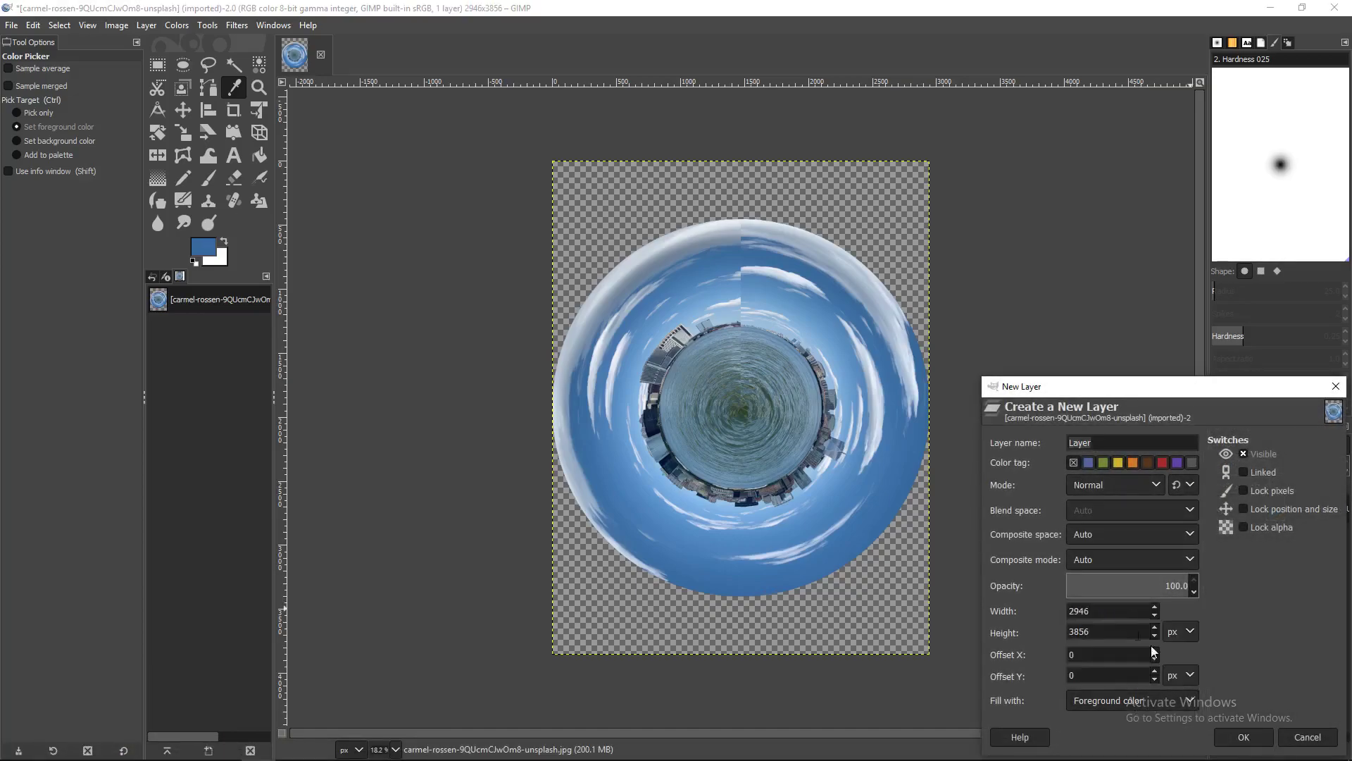
pyautogui.click(1243, 737)
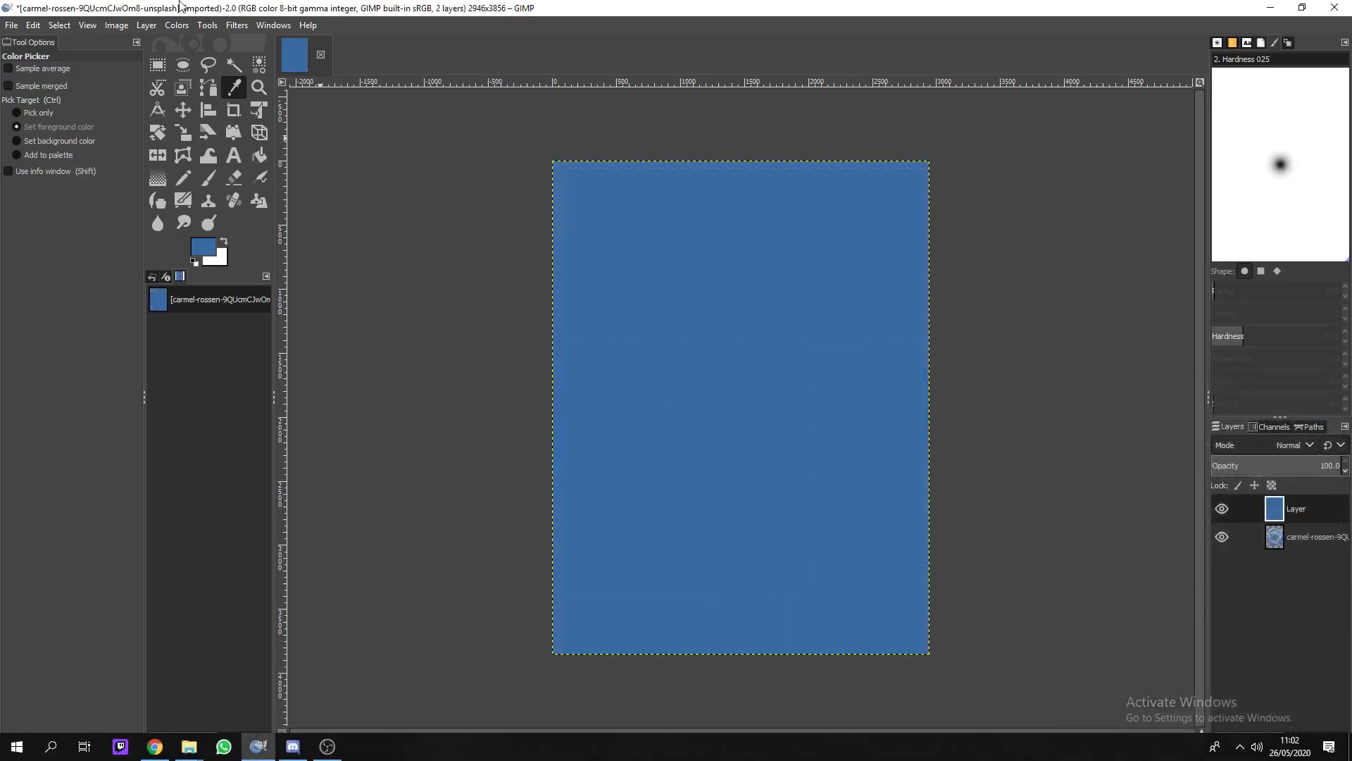
pyautogui.moveTo(1313, 514); pyautogui.dragTo(1318, 570)
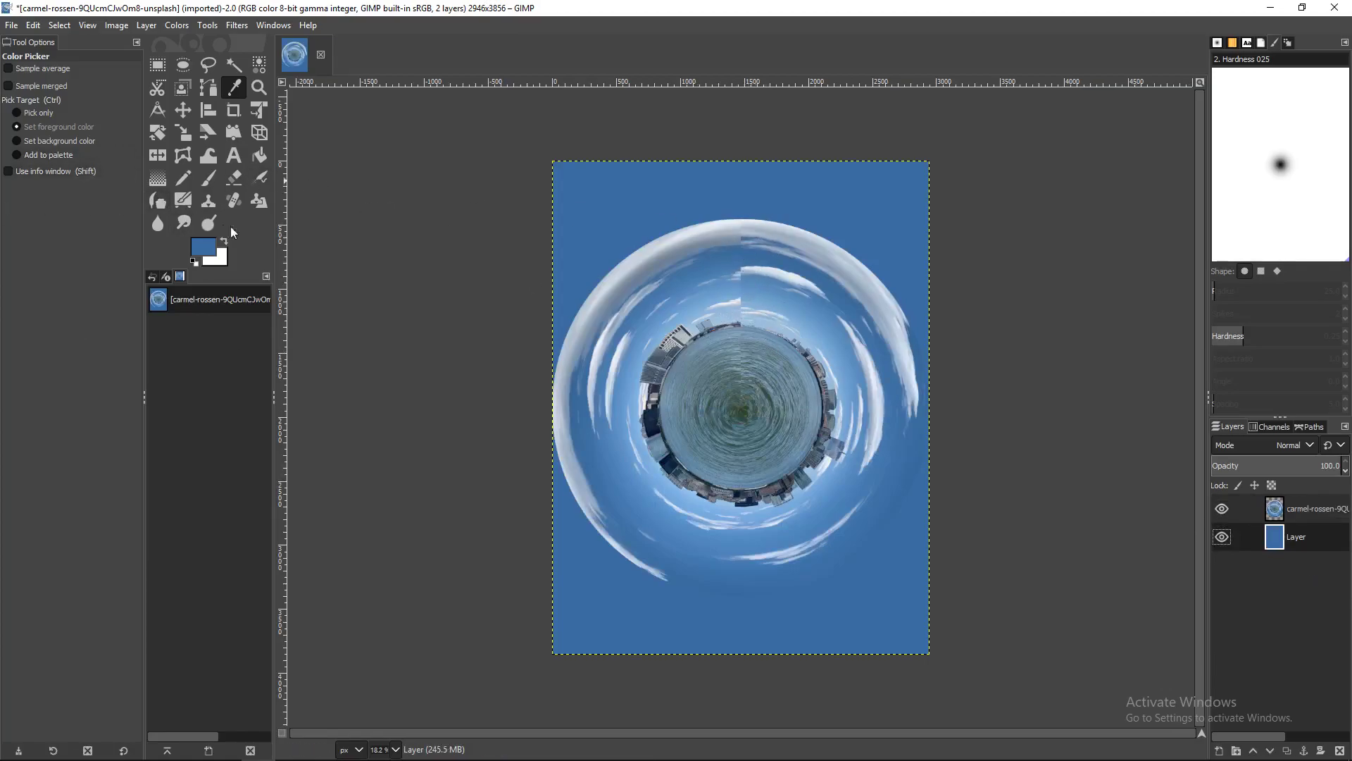
# Smudge the vertical seam in the sky above the skyline on the photo layer, using the 2. Hardness 025 brush.
pyautogui.click(189, 222)
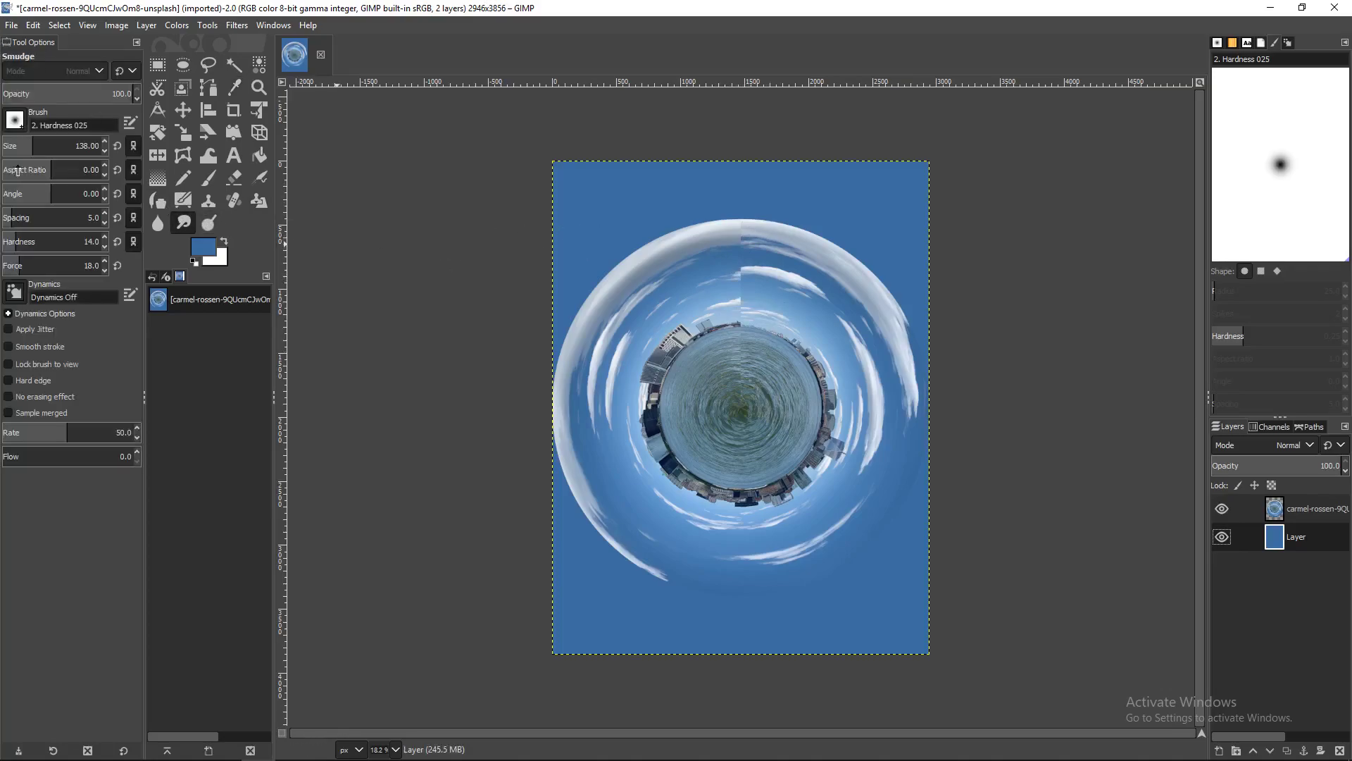
pyautogui.click(15, 120)
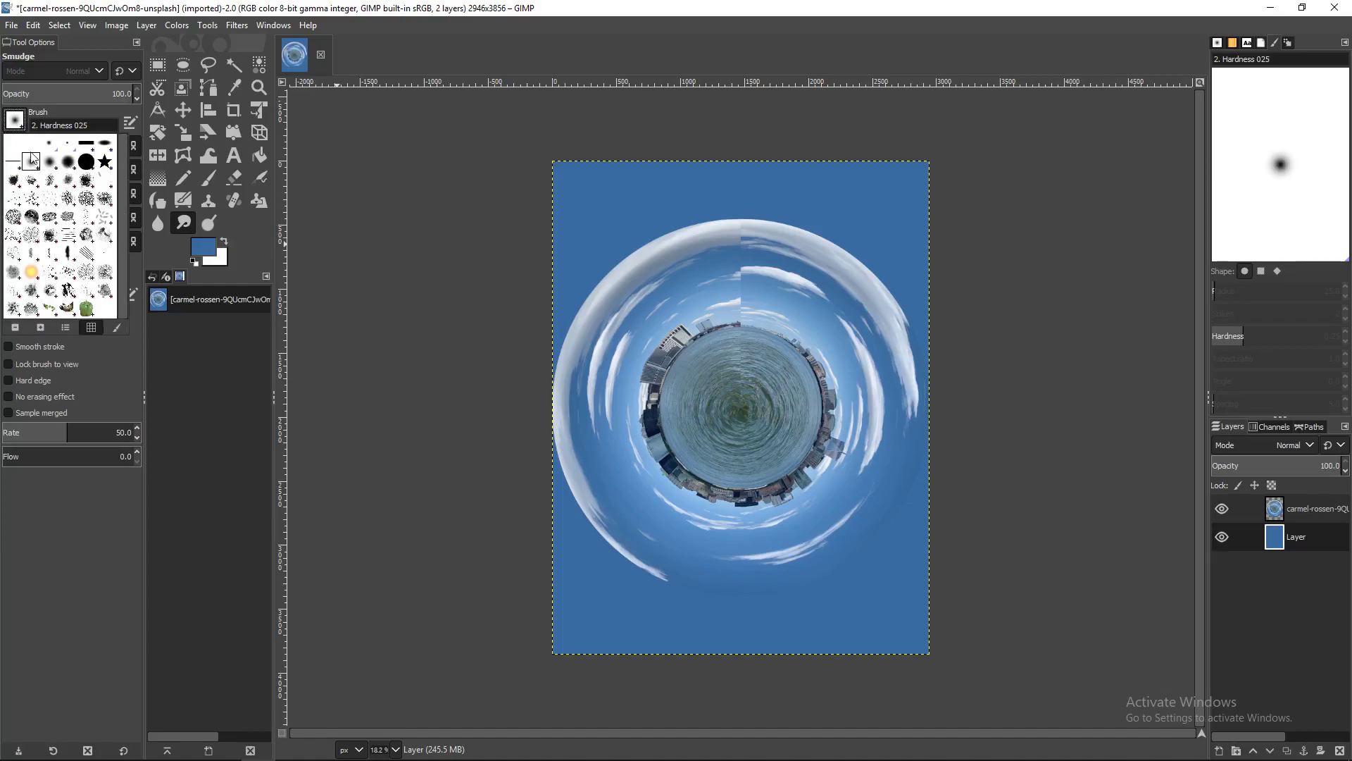
pyautogui.click(93, 110)
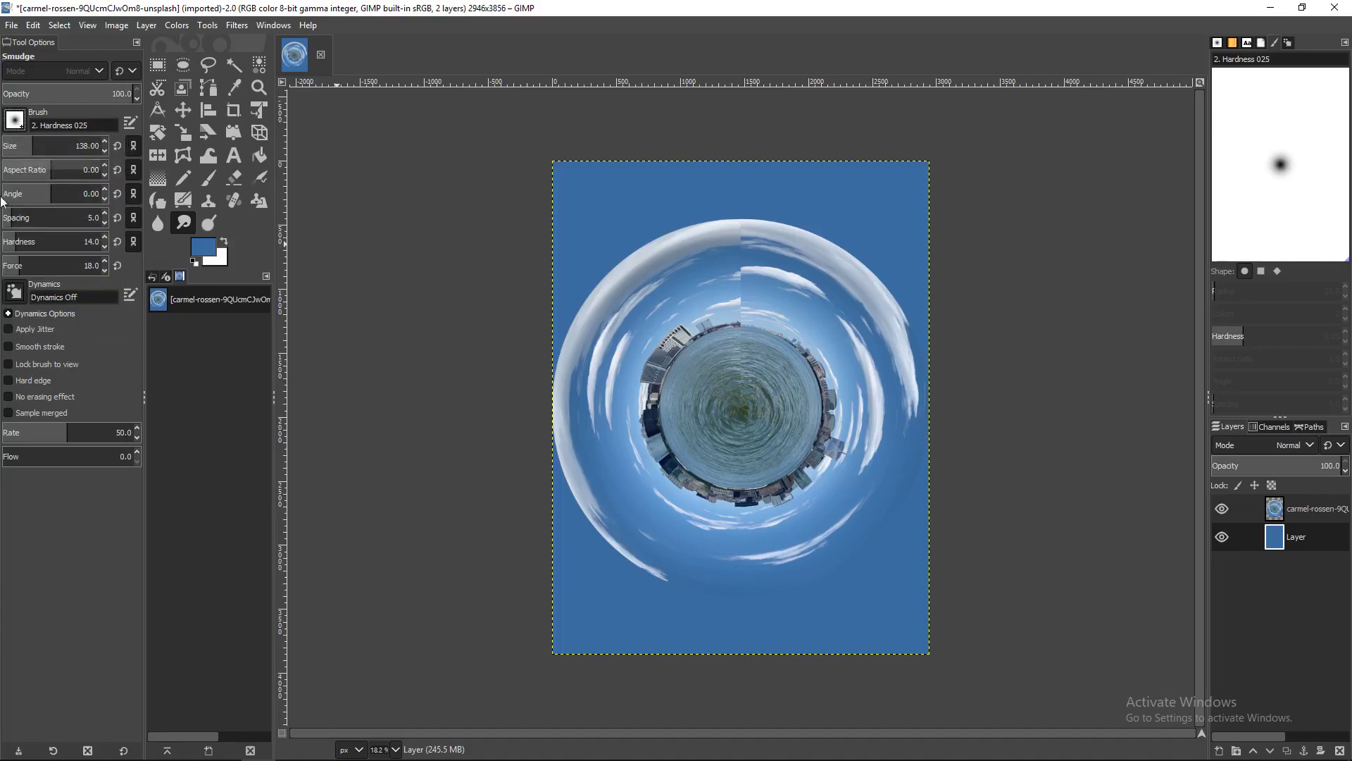
pyautogui.moveTo(735, 225)
pyautogui.mouseDown()
pyautogui.moveTo(740, 246)
pyautogui.moveTo(735, 228)
pyautogui.mouseUp()
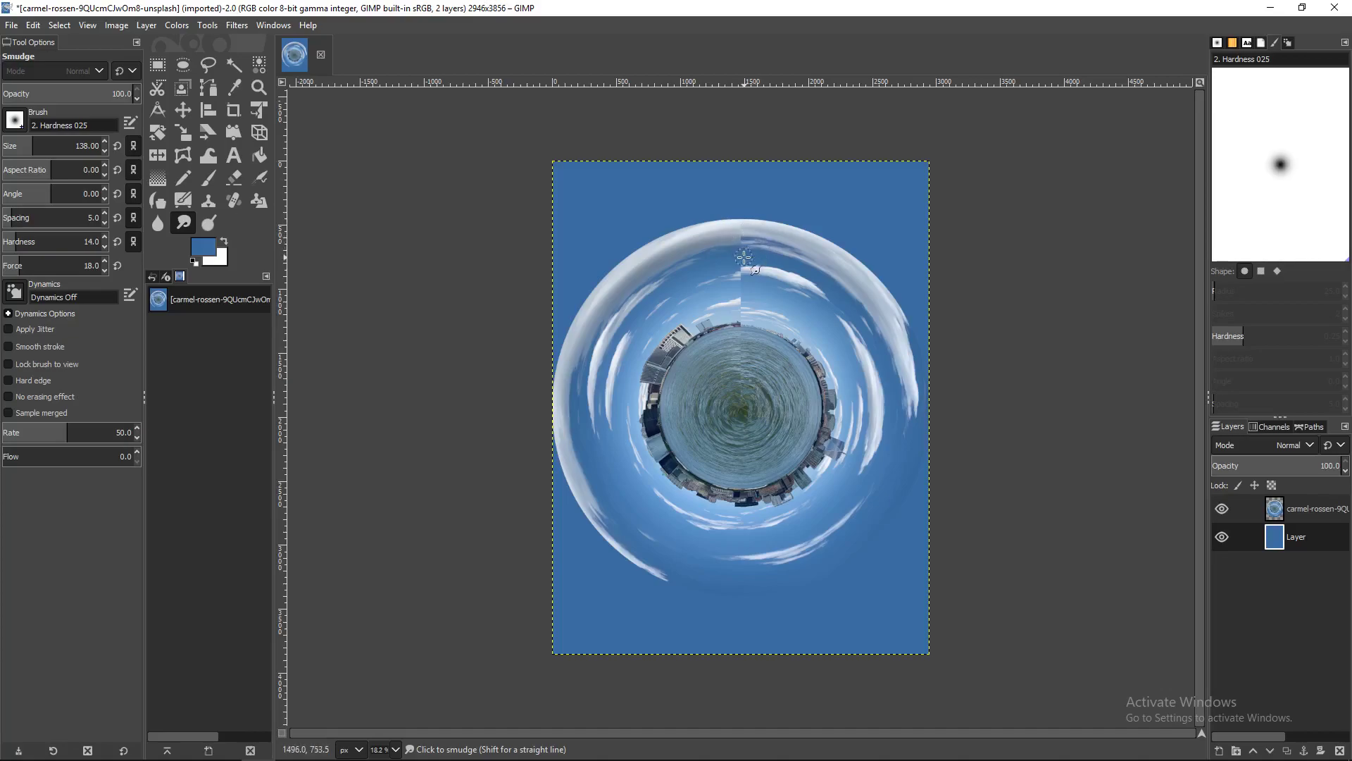
pyautogui.click(1290, 510)
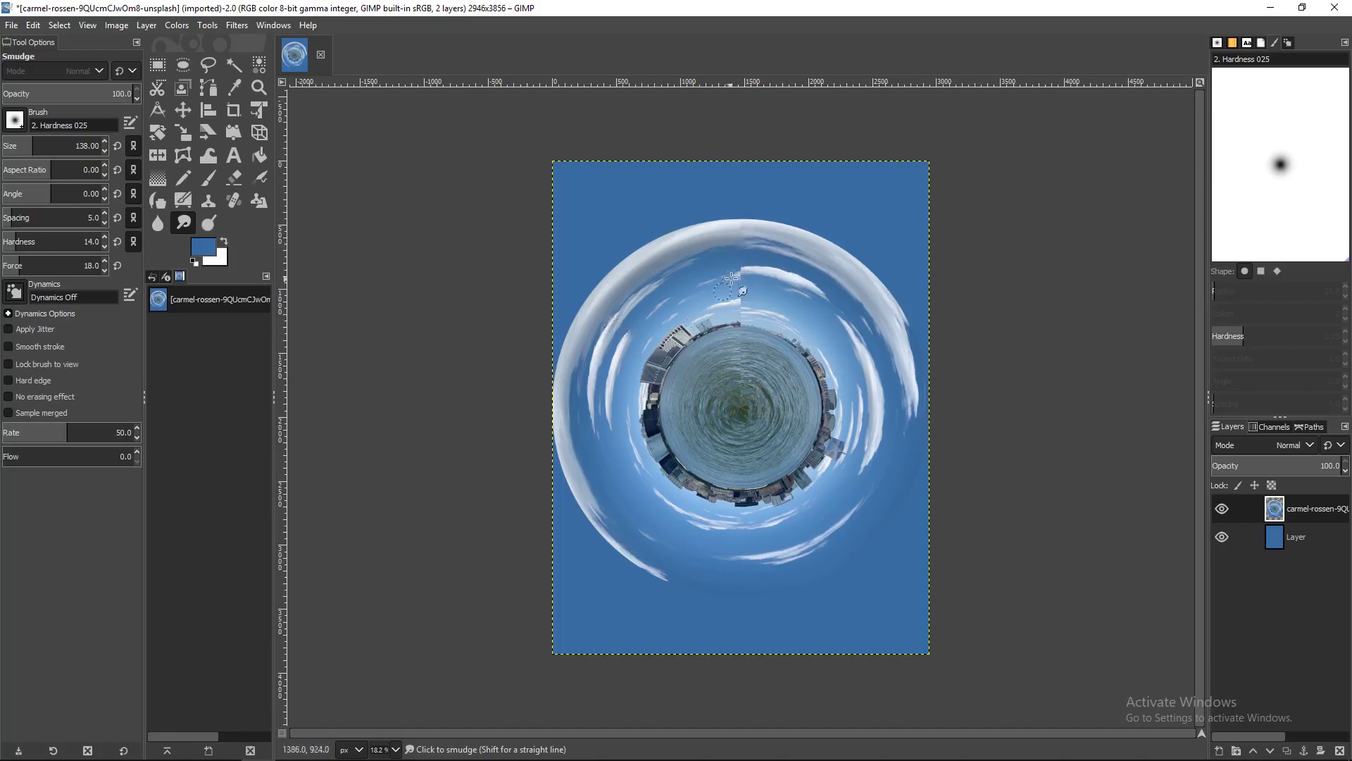
pyautogui.moveTo(719, 244)
pyautogui.mouseDown()
pyautogui.moveTo(746, 272)
pyautogui.moveTo(741, 308)
pyautogui.mouseUp()
pyautogui.moveTo(741, 231)
pyautogui.mouseDown()
pyautogui.moveTo(725, 283)
pyautogui.moveTo(747, 309)
pyautogui.moveTo(761, 290)
pyautogui.moveTo(743, 311)
pyautogui.moveTo(740, 291)
pyautogui.moveTo(754, 291)
pyautogui.moveTo(731, 302)
pyautogui.moveTo(749, 293)
pyautogui.moveTo(733, 338)
pyautogui.moveTo(743, 302)
pyautogui.moveTo(746, 331)
pyautogui.moveTo(751, 306)
pyautogui.moveTo(772, 327)
pyautogui.moveTo(752, 304)
pyautogui.mouseUp()
pyautogui.moveTo(607, 275)
pyautogui.mouseDown()
pyautogui.moveTo(577, 329)
pyautogui.moveTo(558, 314)
pyautogui.moveTo(554, 446)
pyautogui.moveTo(577, 510)
pyautogui.moveTo(648, 574)
pyautogui.mouseUp()
# Configure the Eraser with opacity 68, size 62, hardness 13 and force 16.
pyautogui.click(234, 179)
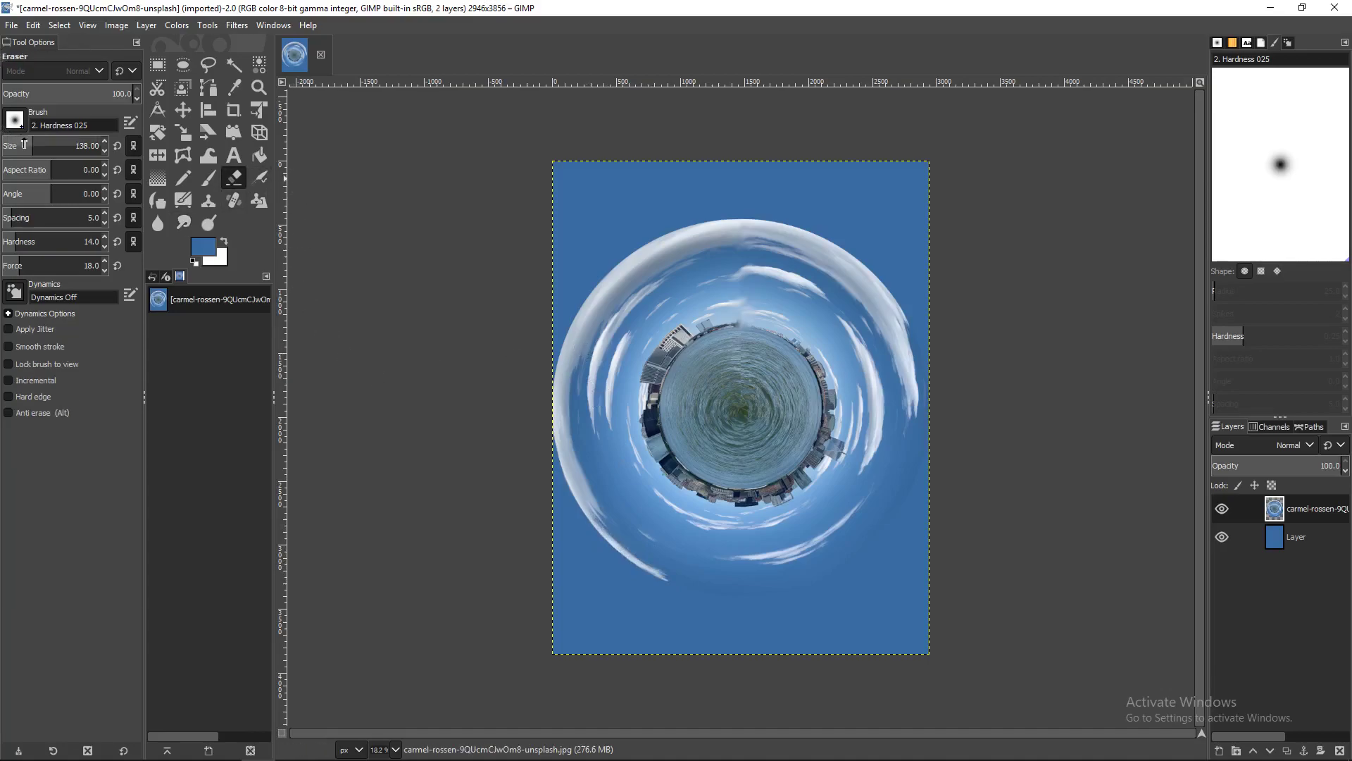
pyautogui.moveTo(34, 144); pyautogui.dragTo(3, 146)
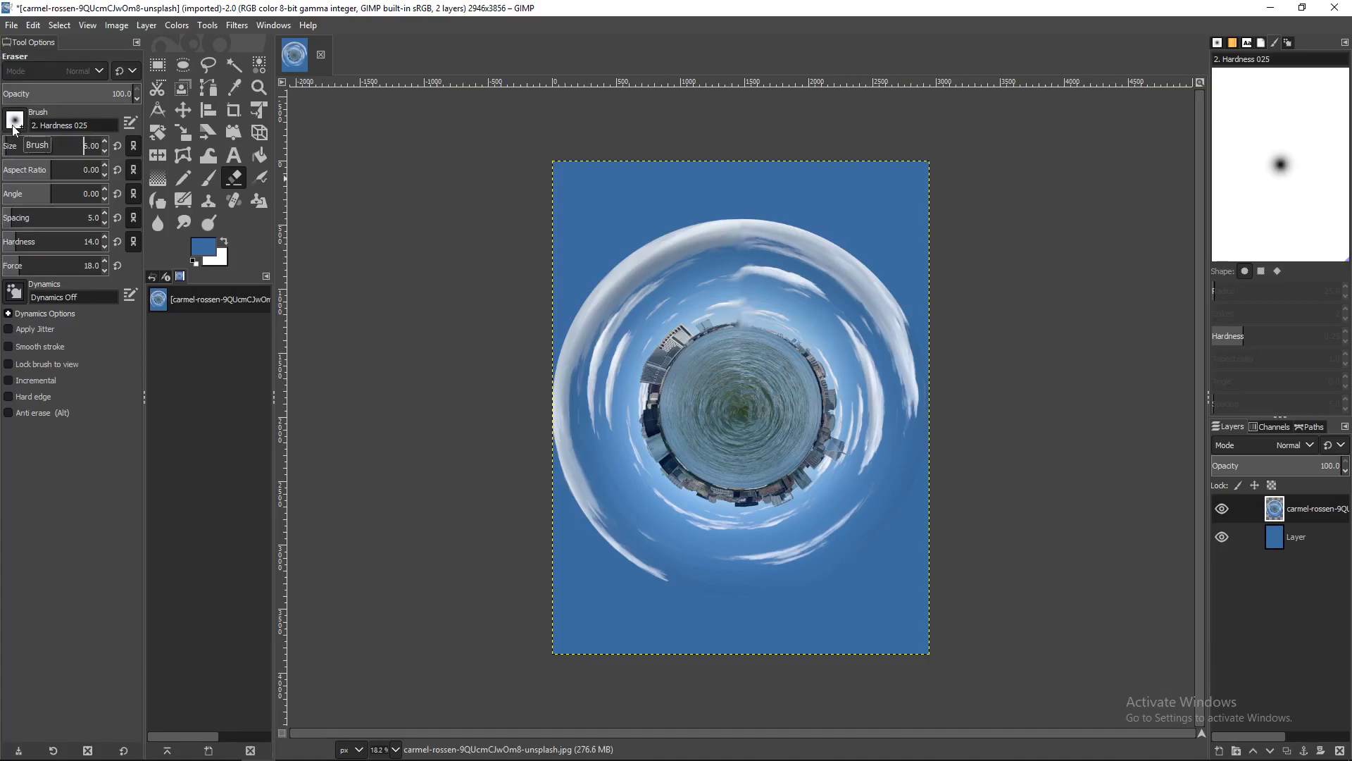
pyautogui.moveTo(8, 246)
pyautogui.mouseDown()
pyautogui.moveTo(3, 266)
pyautogui.moveTo(18, 266)
pyautogui.mouseUp()
pyautogui.click(10, 266)
pyautogui.click(90, 90)
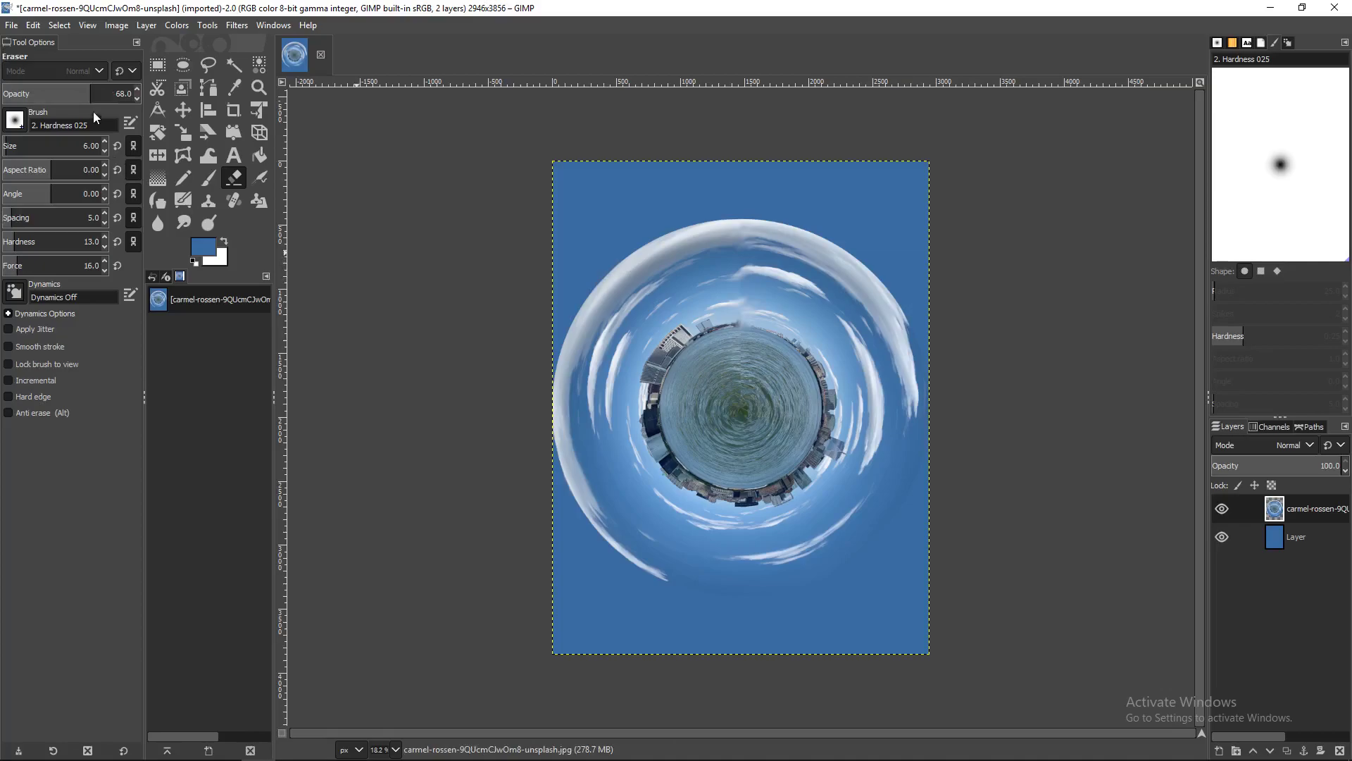
pyautogui.click(27, 149)
pyautogui.moveTo(27, 149); pyautogui.dragTo(21, 150)
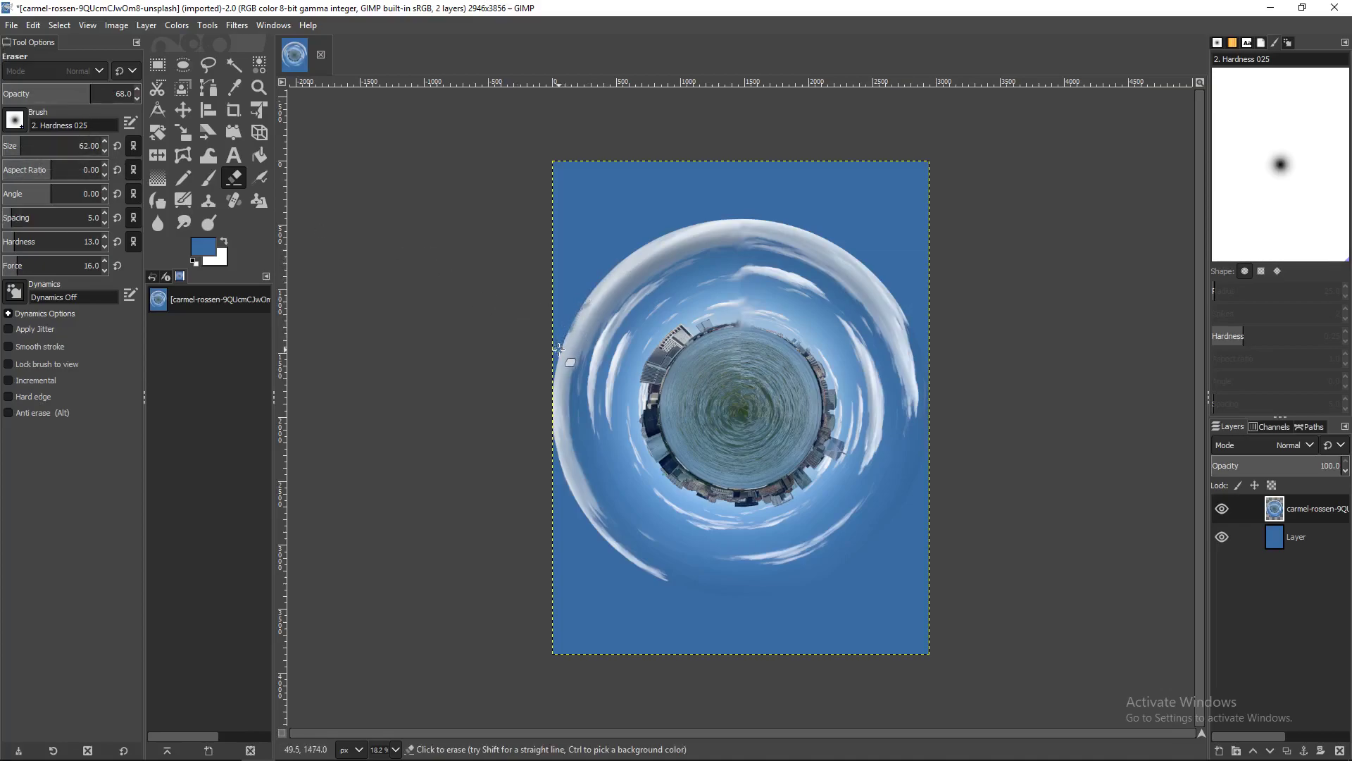
# Try an eraser stroke on the blue background layer above the circle, undo it, and reselect the photo layer.
pyautogui.click(1321, 543)
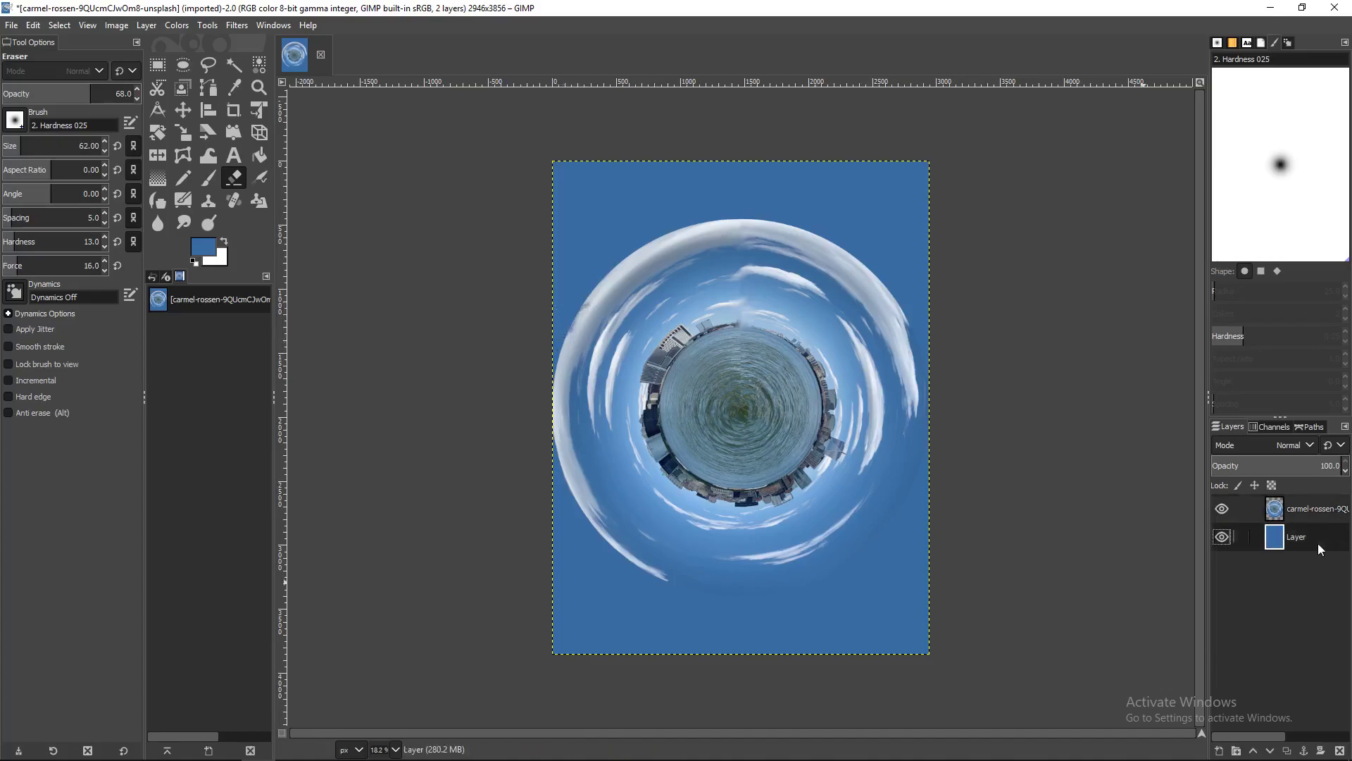
pyautogui.moveTo(669, 199); pyautogui.dragTo(720, 200)
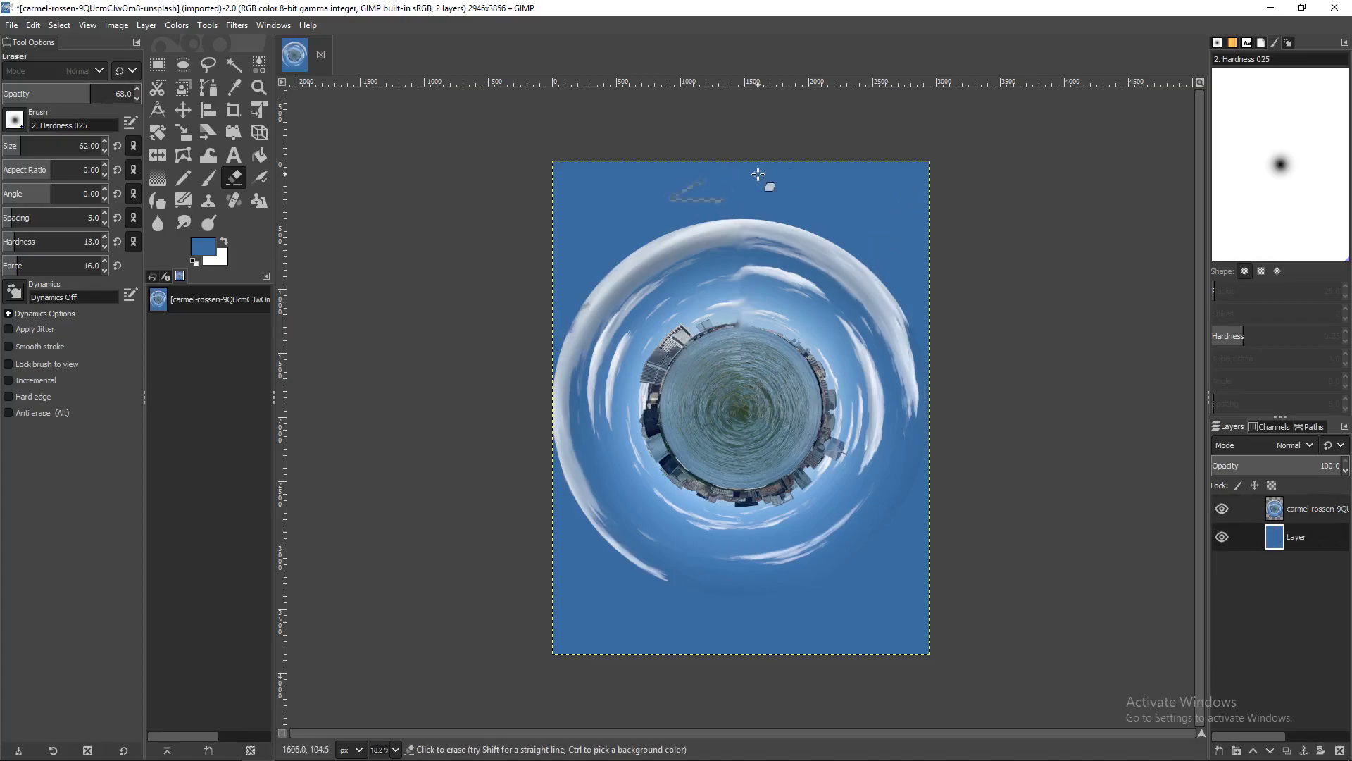
pyautogui.hotkey('ctrl', 'z')
pyautogui.click(1344, 506)
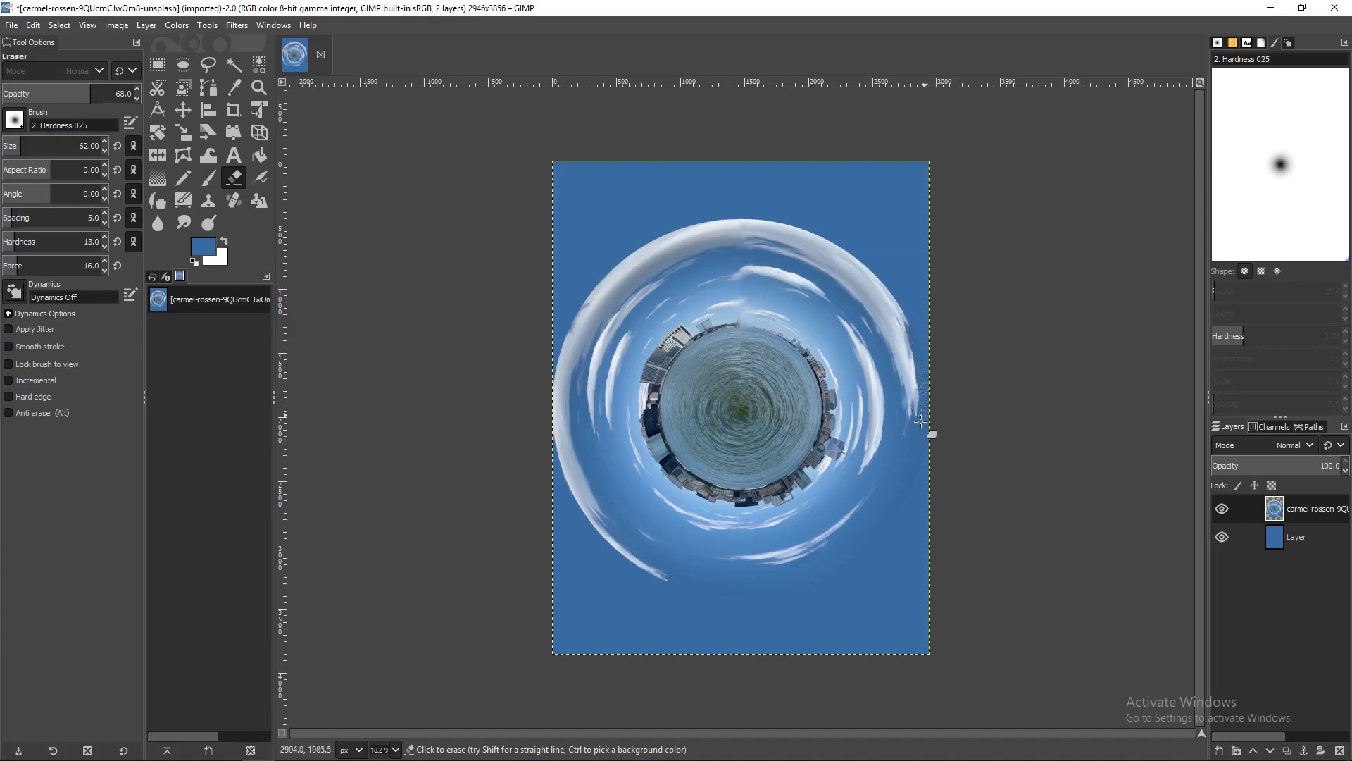
# Export the finished image as a JPG to the Downloads folder under its original file name, replacing the existing file.
pyautogui.click(12, 26)
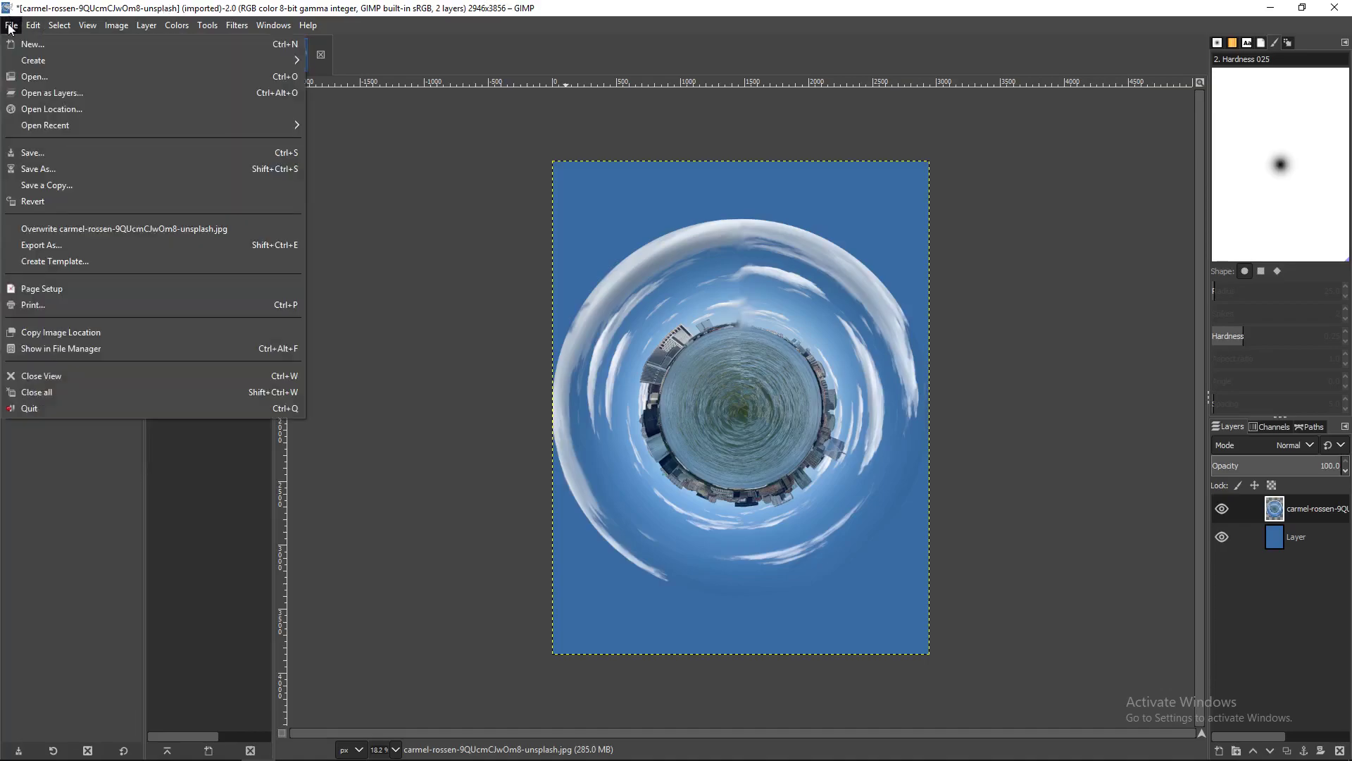
pyautogui.click(71, 243)
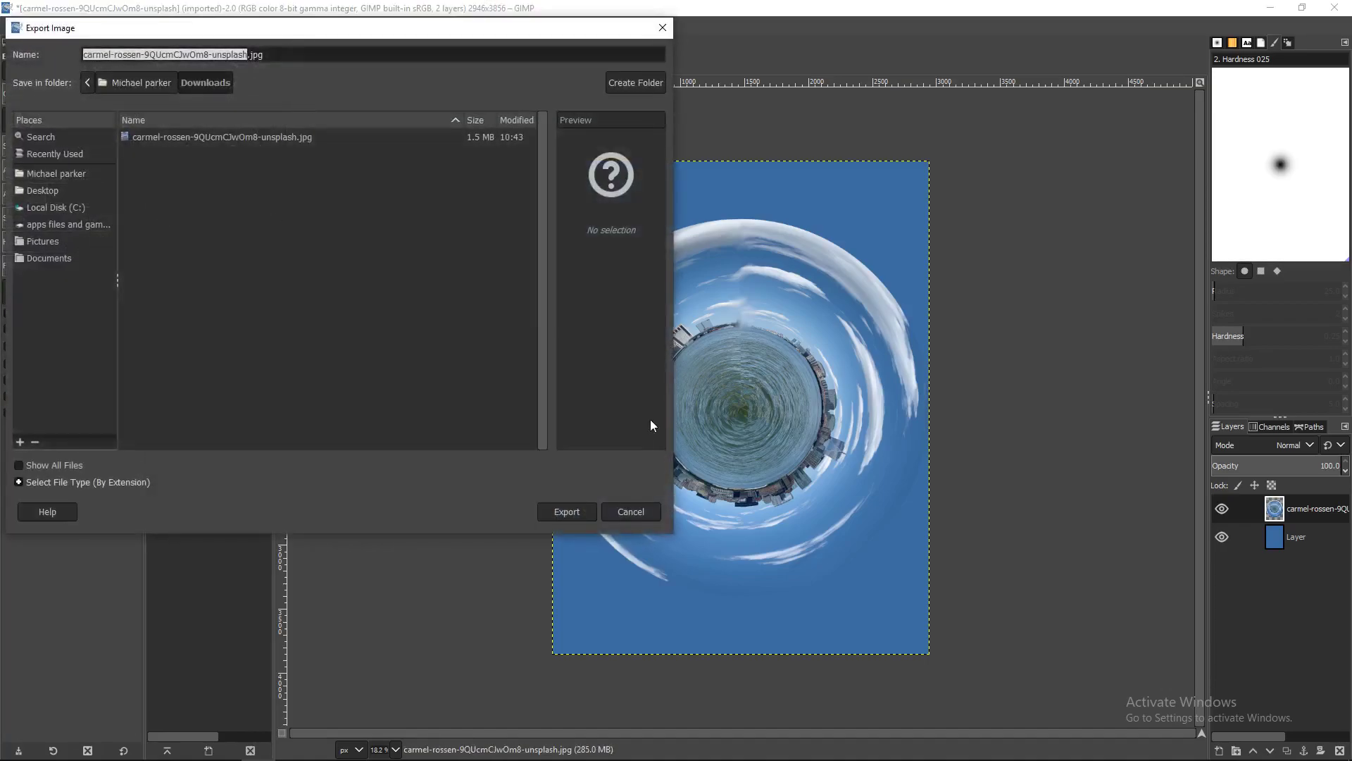
pyautogui.click(569, 512)
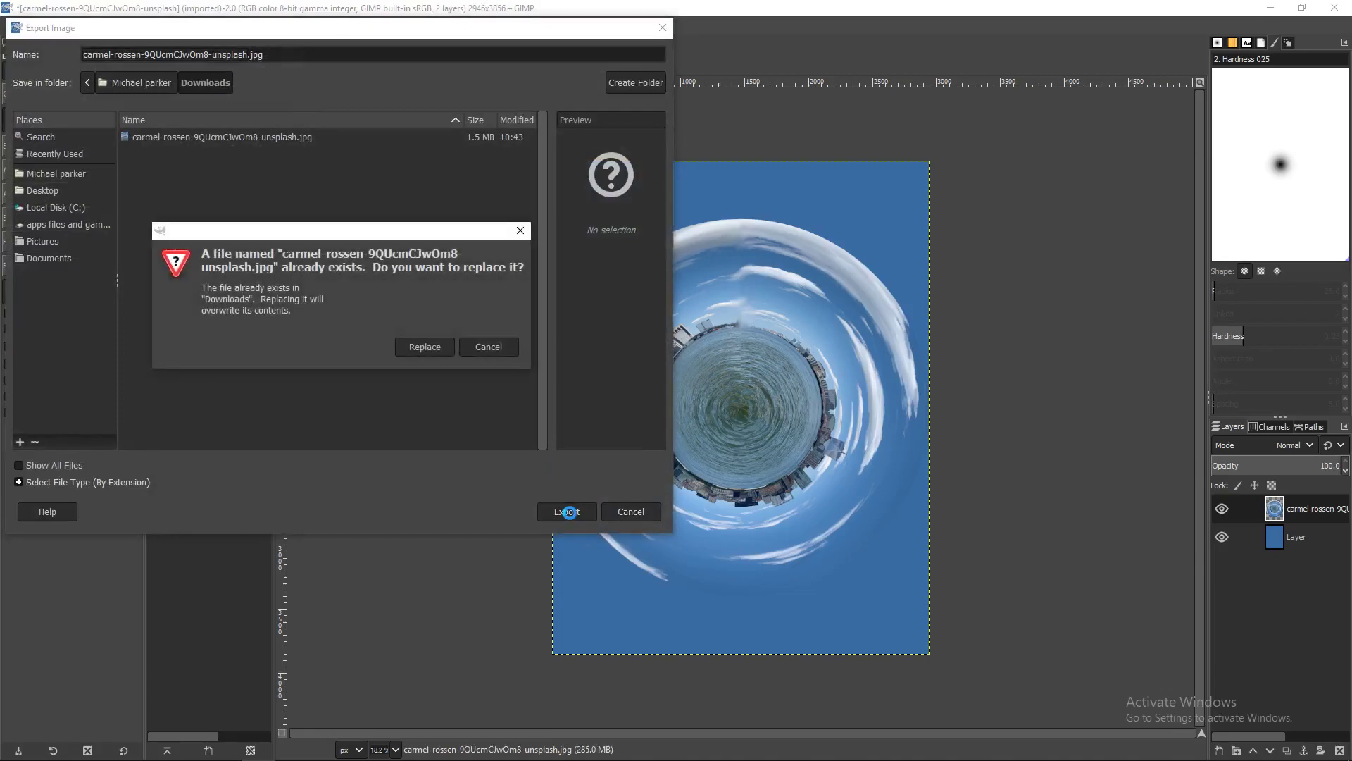
pyautogui.click(450, 351)
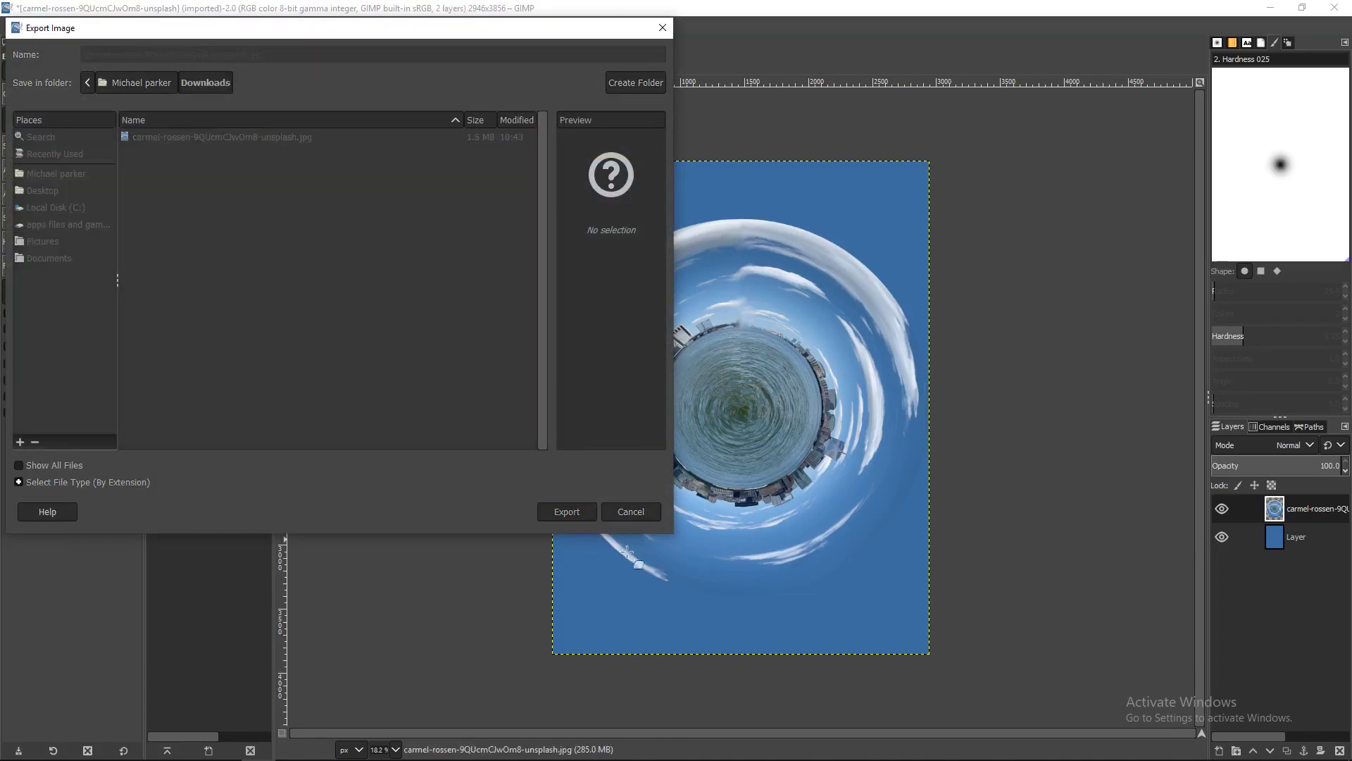